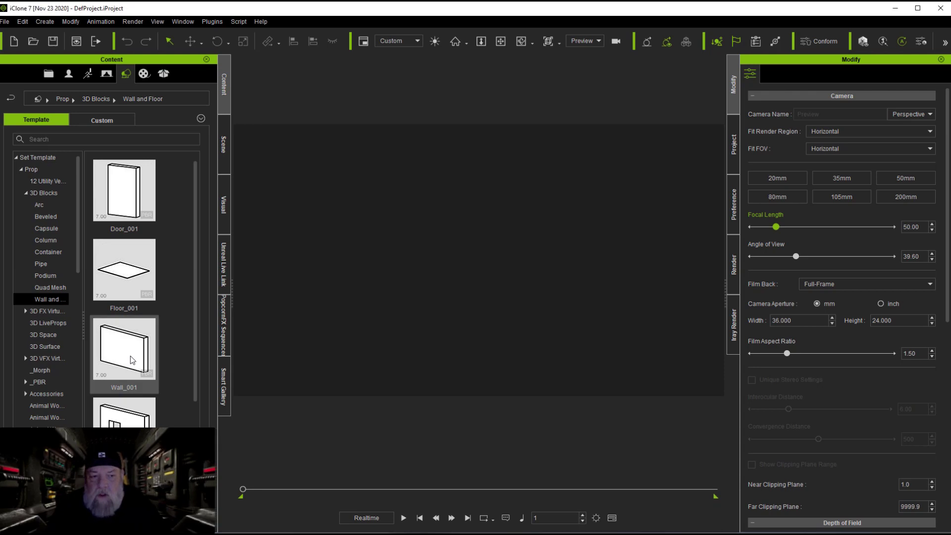
Drag the Wall_001 prop into the scene and move the camera in until it fills the view
left_click_drag(132, 360, 340, 315)
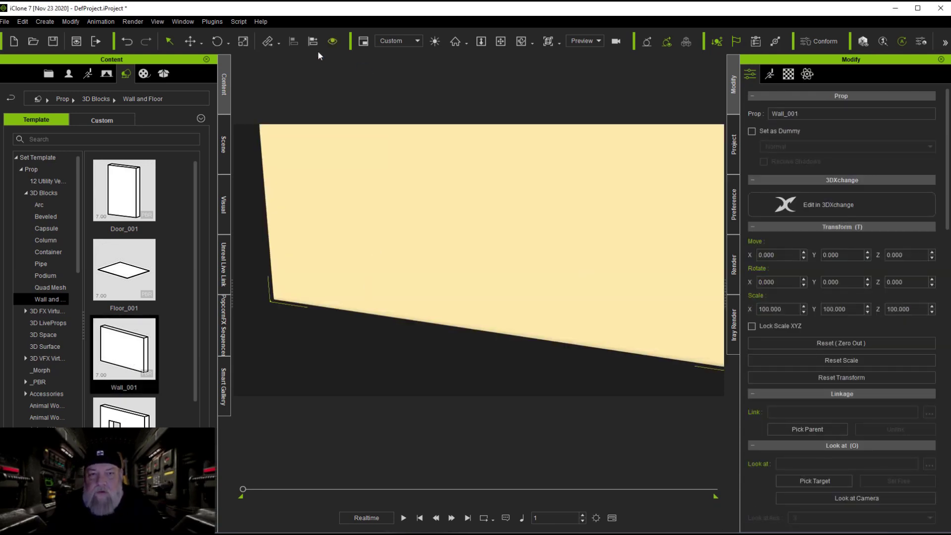
left_click(501, 41)
left_click_drag(488, 159, 456, 241)
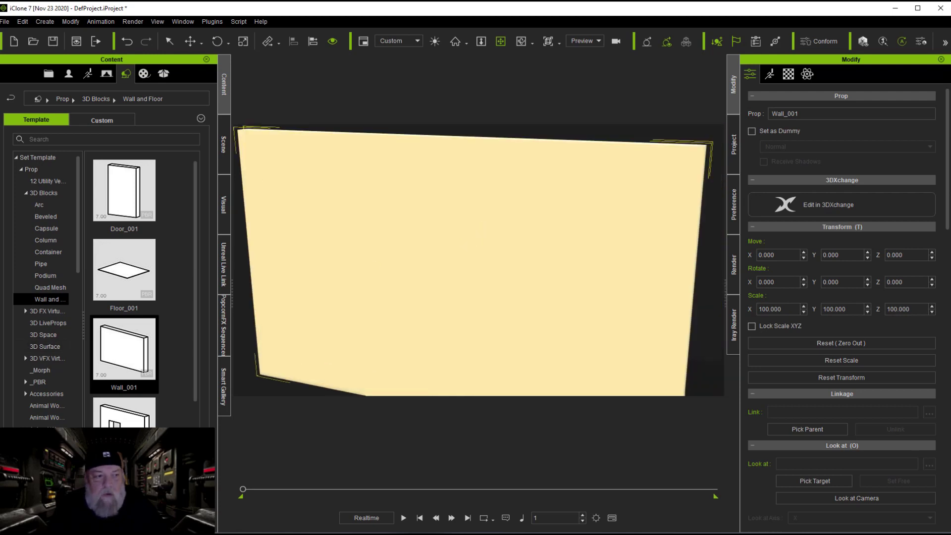
left_click_drag(124, 349, 448, 292)
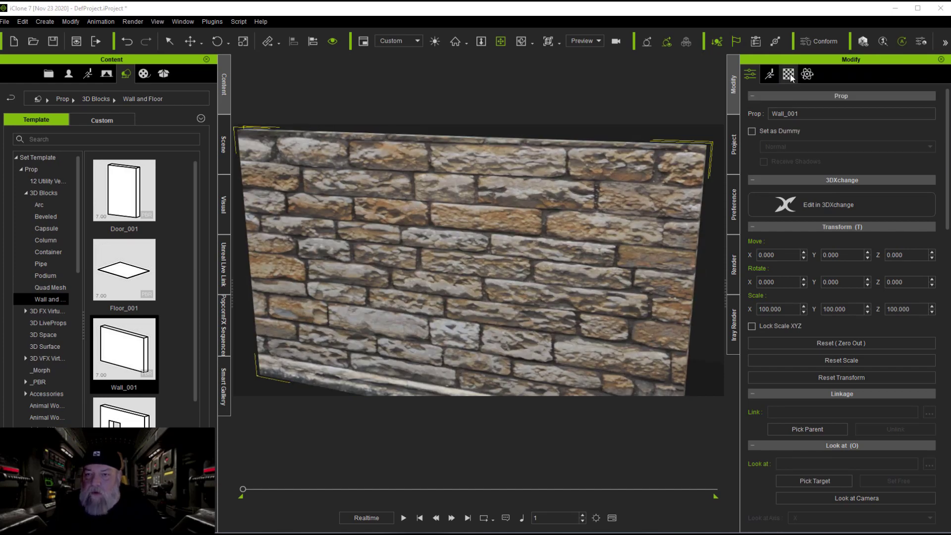
scroll(946, 195, "down", 3)
scroll(946, 194, "up", 3)
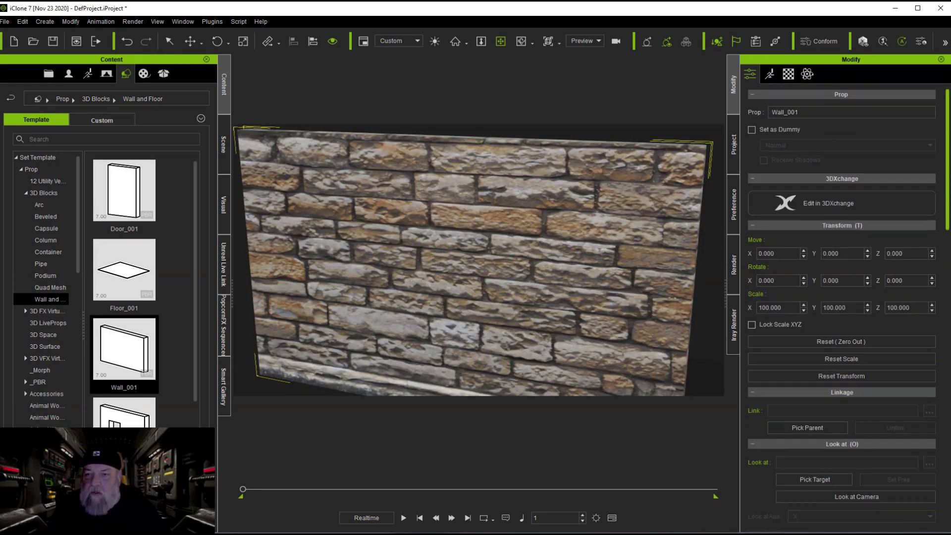
Set the wall material's UV Type to Planar, aligned to Y, and apply it
left_click(788, 74)
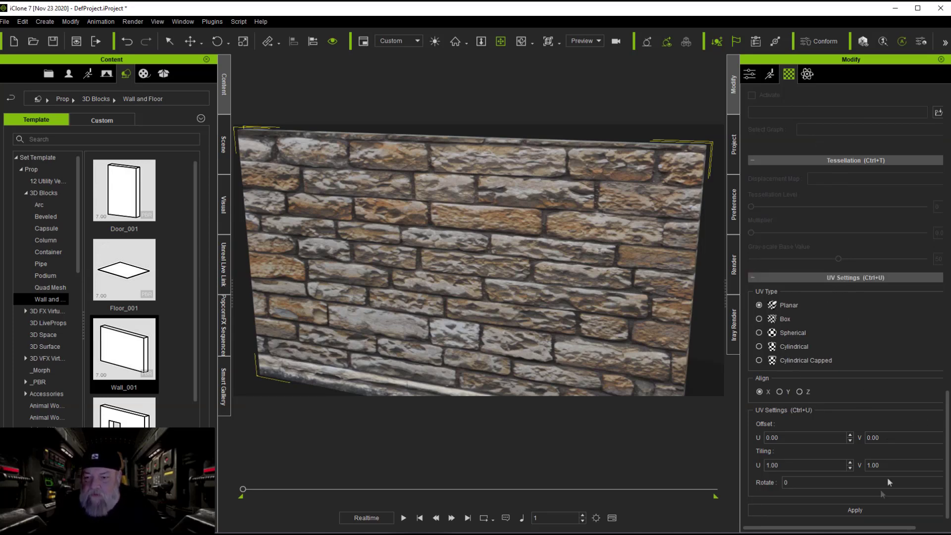
left_click(823, 510)
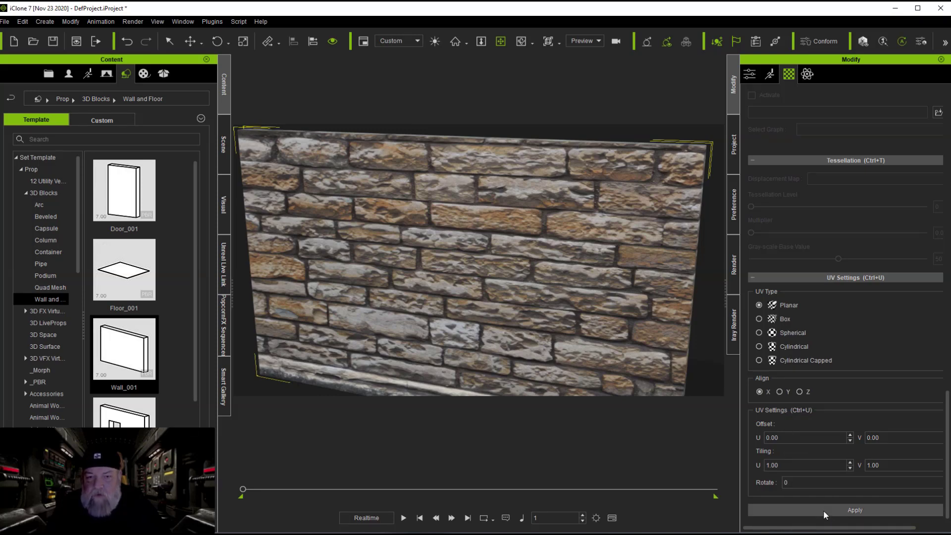
left_click(779, 392)
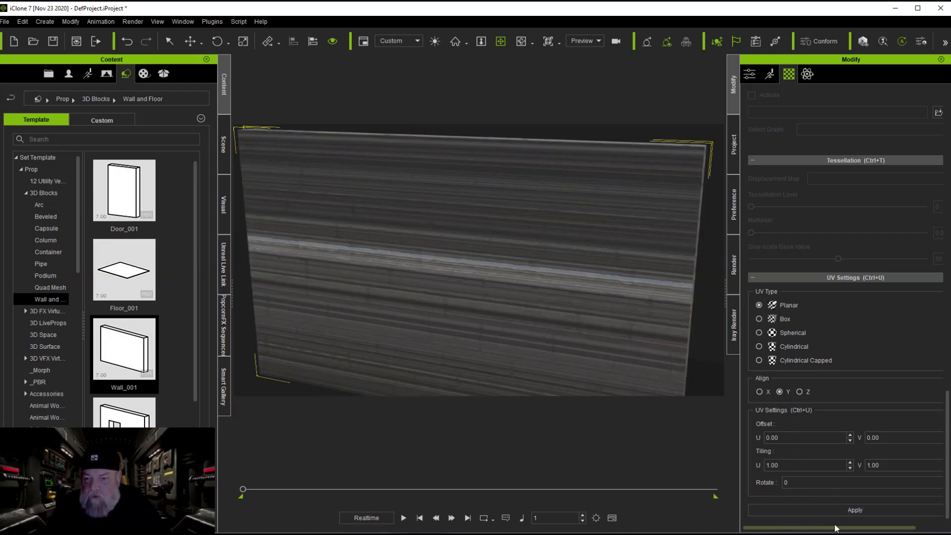
left_click(825, 510)
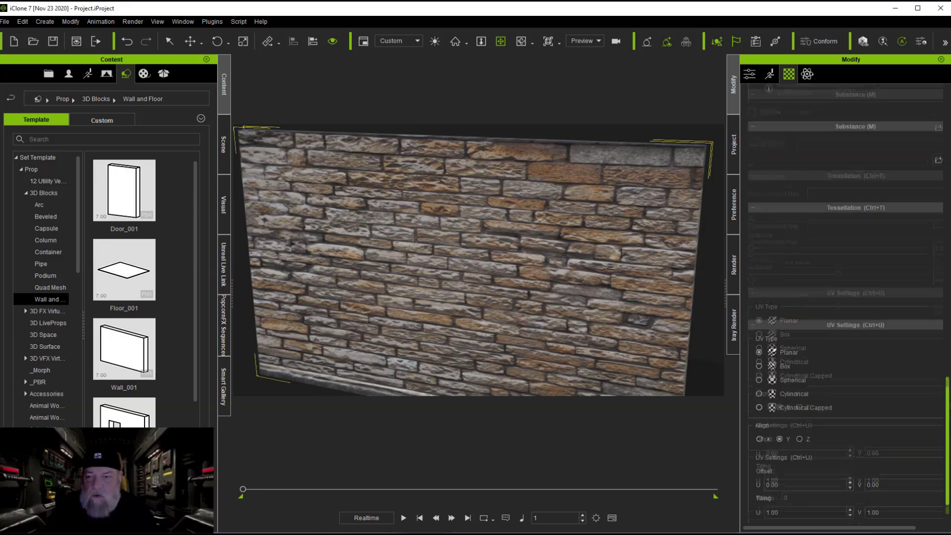
scroll(942, 142, "up", 10)
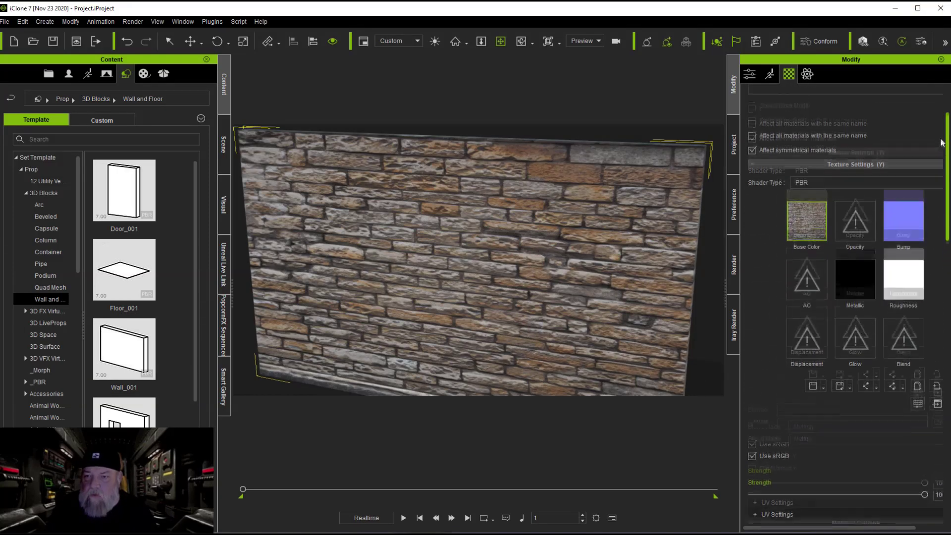
Copy the wall's Base Color texture and select the Bump slot
right_click(803, 232)
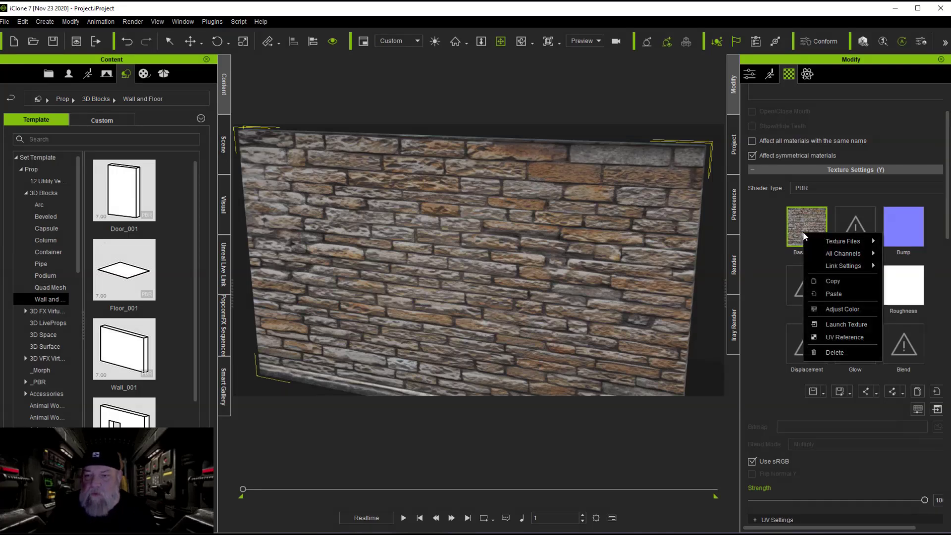
left_click(827, 281)
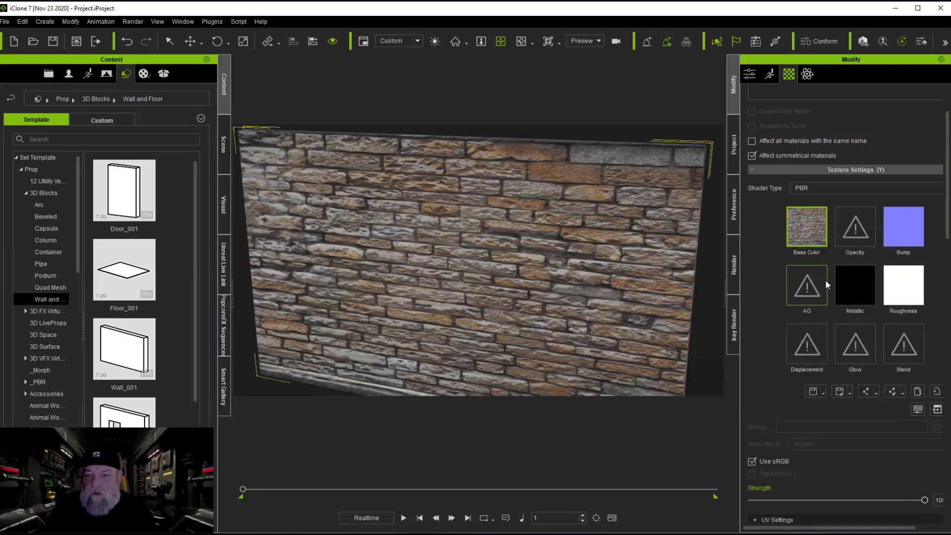
left_click(907, 237)
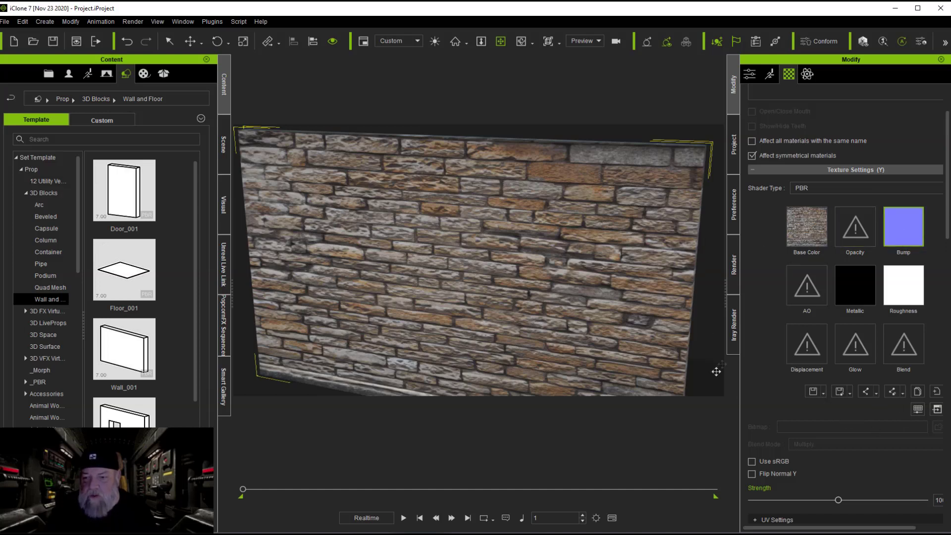
left_click_drag(724, 306, 703, 305)
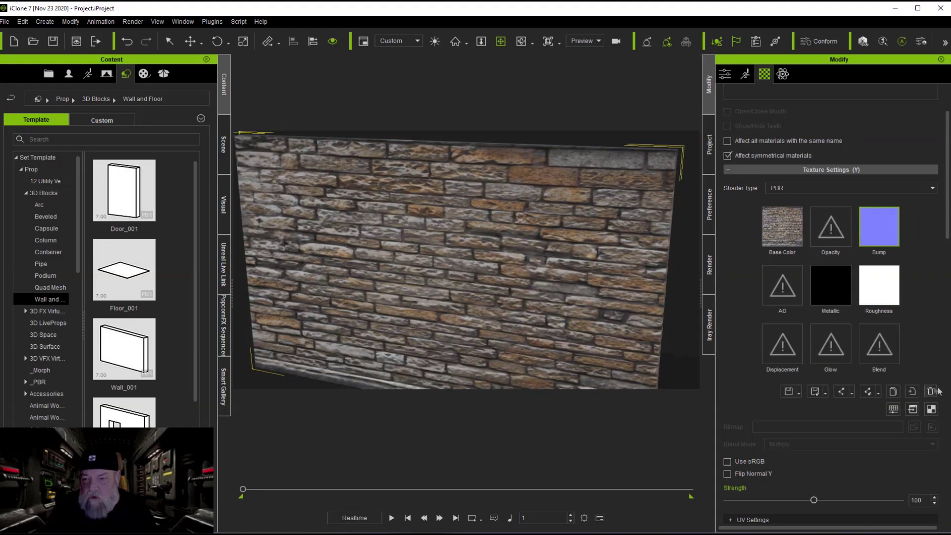
Delete the Bump texture and copy the Base Color texture
left_click(930, 391)
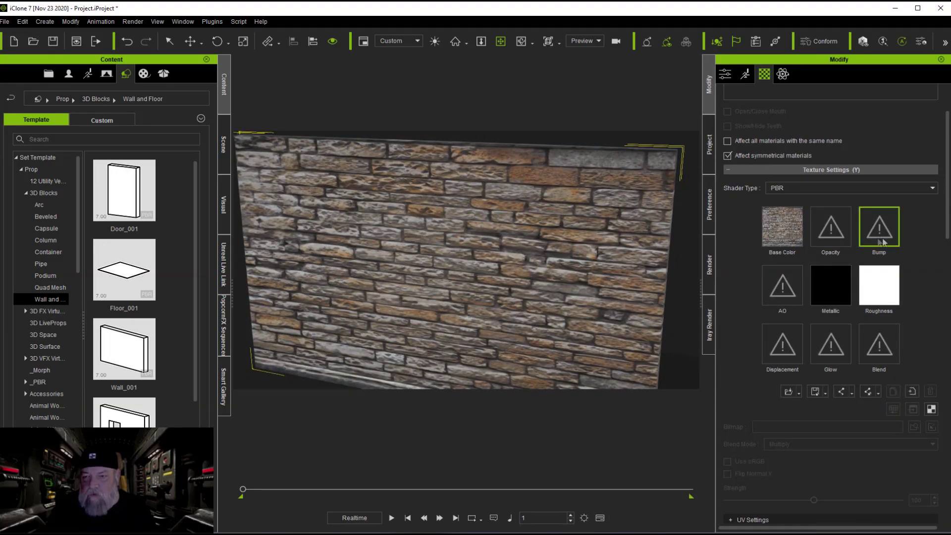
left_click(780, 232)
right_click(779, 232)
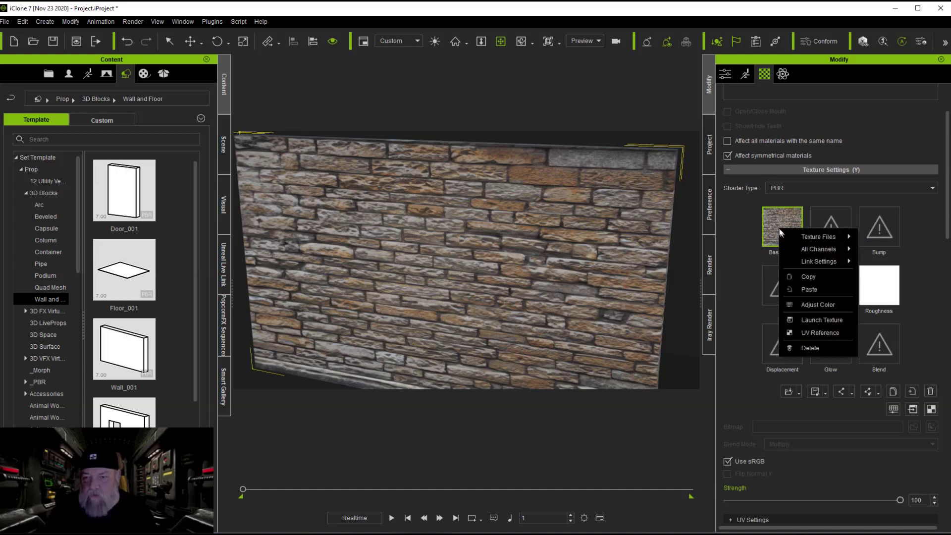
left_click(816, 277)
Paste it into Displacement as a grayscale height map auto-assigned to Bump, then undo
right_click(789, 334)
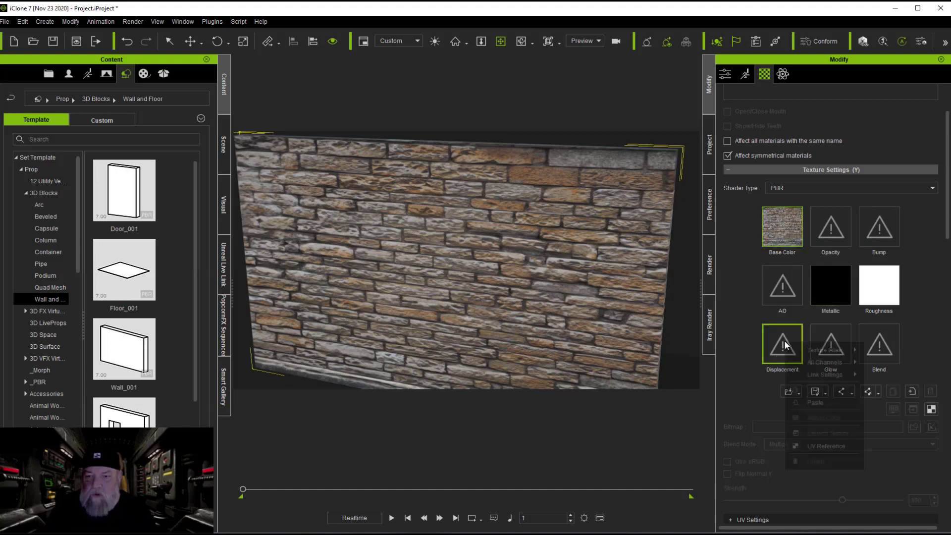
left_click(807, 403)
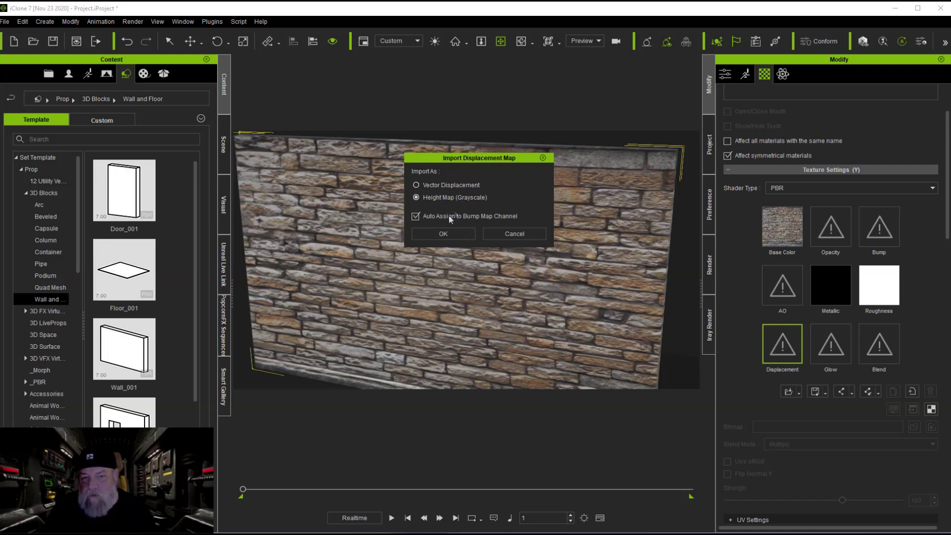
left_click(443, 233)
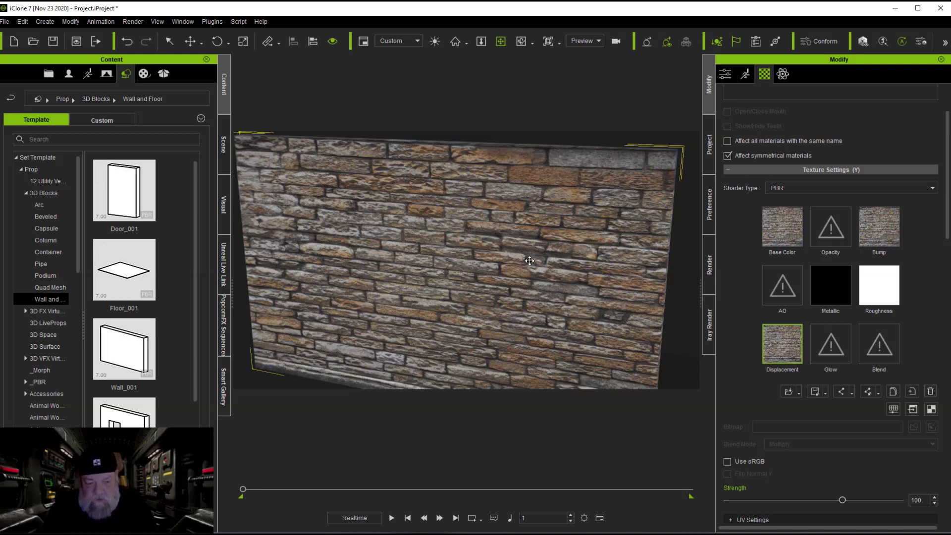
key("ctrl+z")
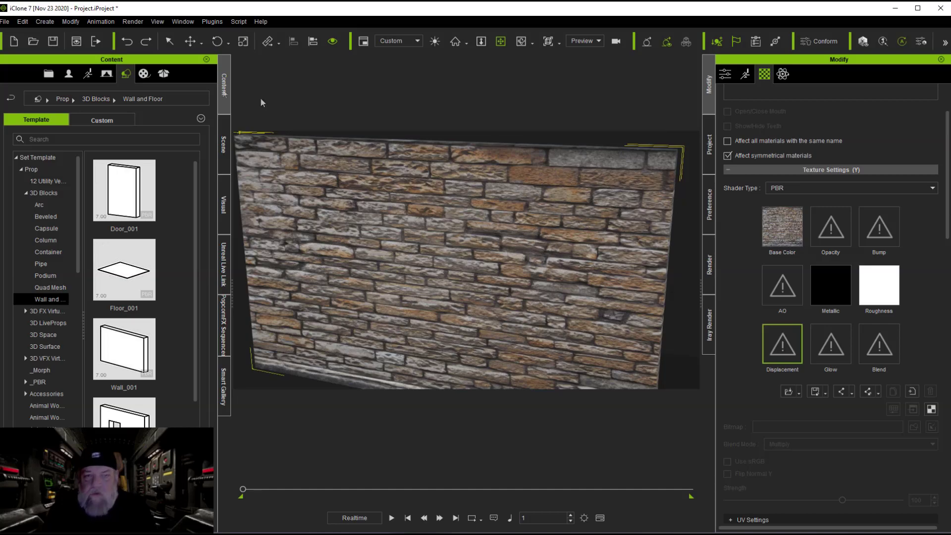
Shift-drag the wall along the X axis to place a duplicate beside it
left_click(190, 41)
right_click_drag(495, 257, 475, 269)
scroll(475, 268, "down", 3)
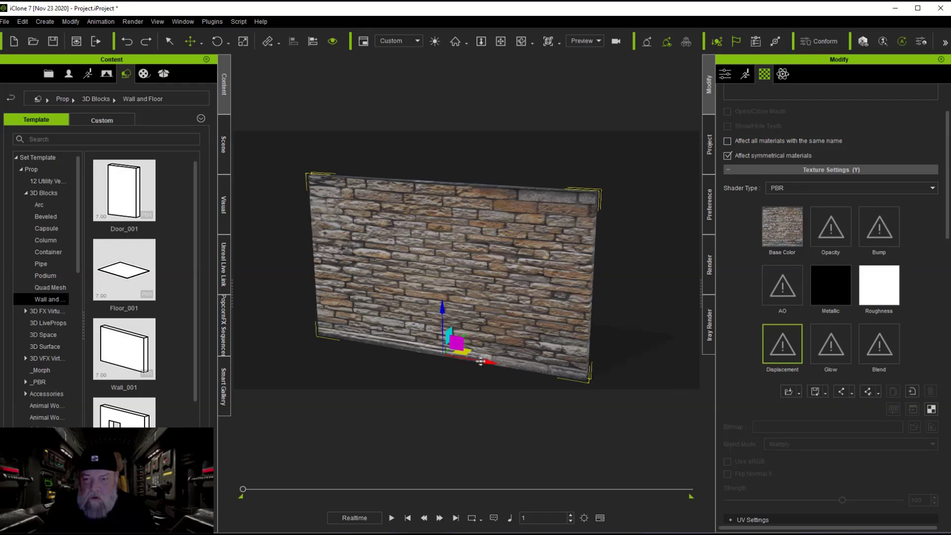
left_click_drag(480, 361, 242, 288, "ctrl")
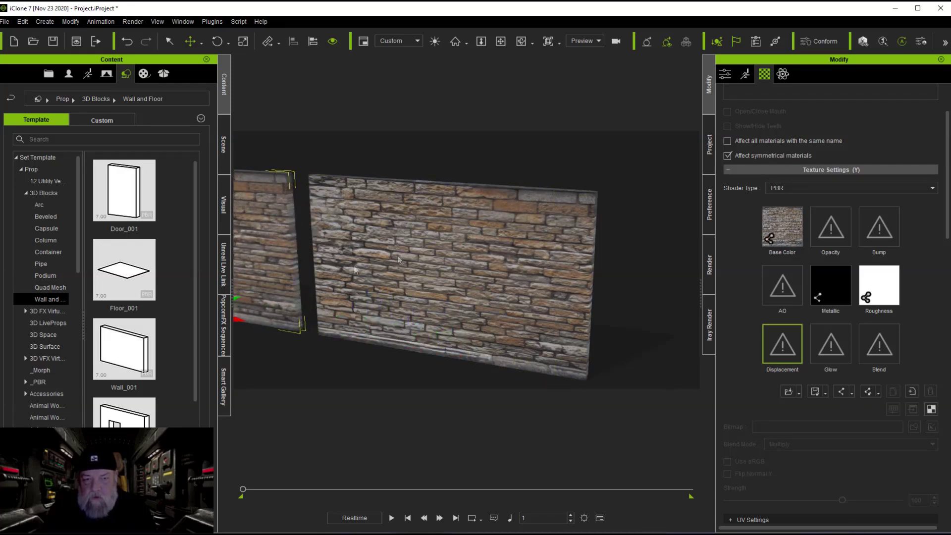
On the original right wall, unlink the Base Color texture from the copy
left_click(446, 299)
scroll(451, 298, "up", 3)
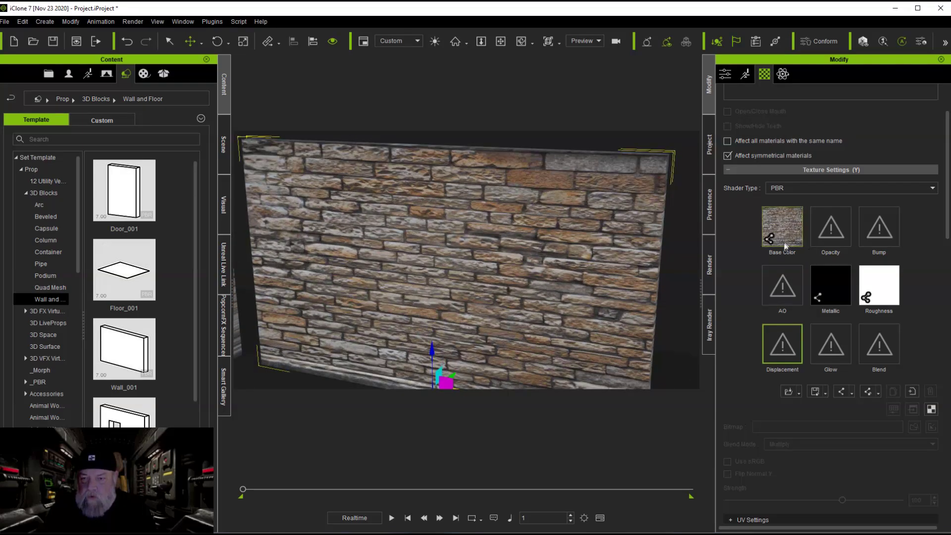
left_click(785, 238)
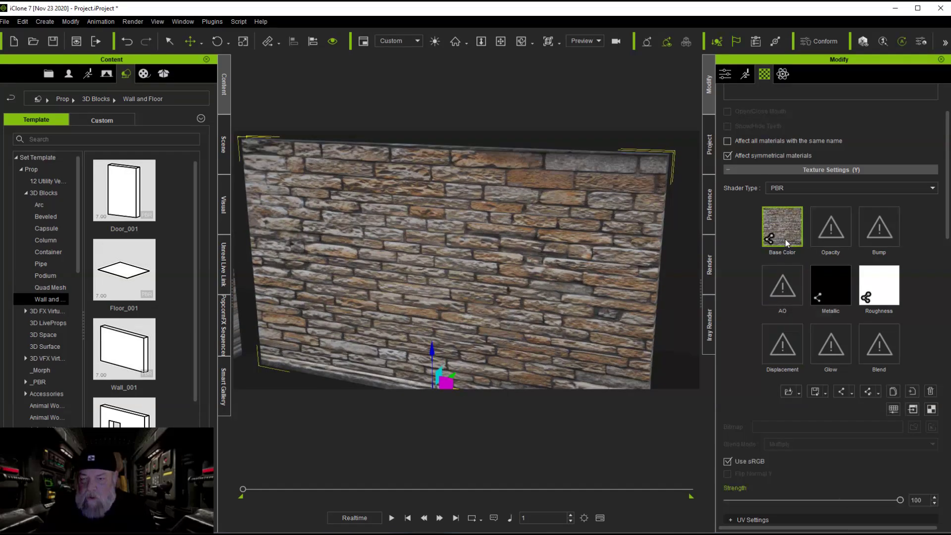
left_click(852, 394)
left_click(853, 420)
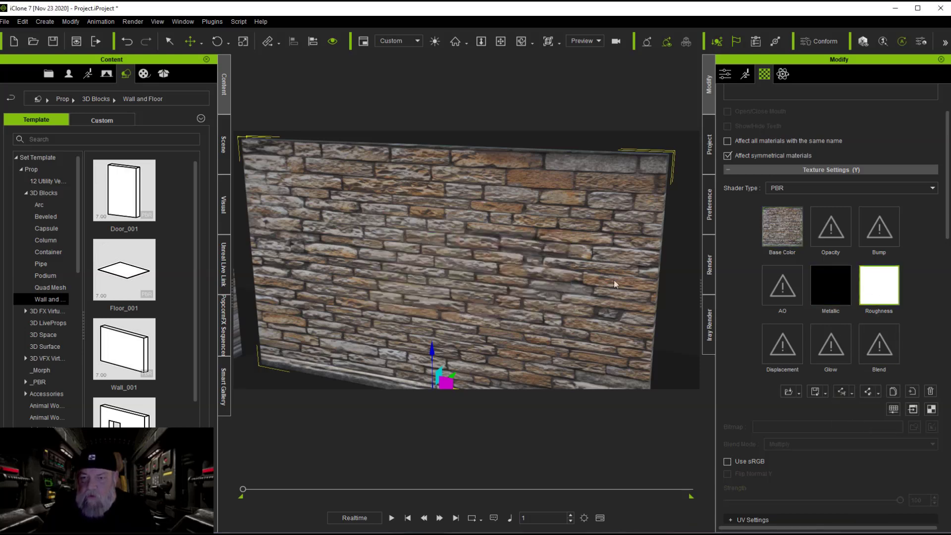
Paste the Base Color texture into Displacement as a grayscale height map auto-assigned to Bump
right_click(783, 228)
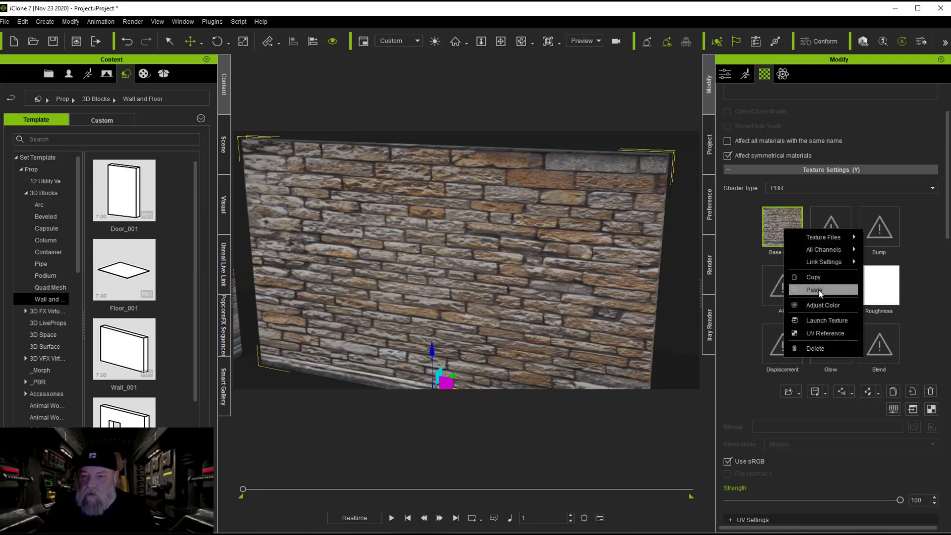
left_click(811, 287)
right_click(783, 352)
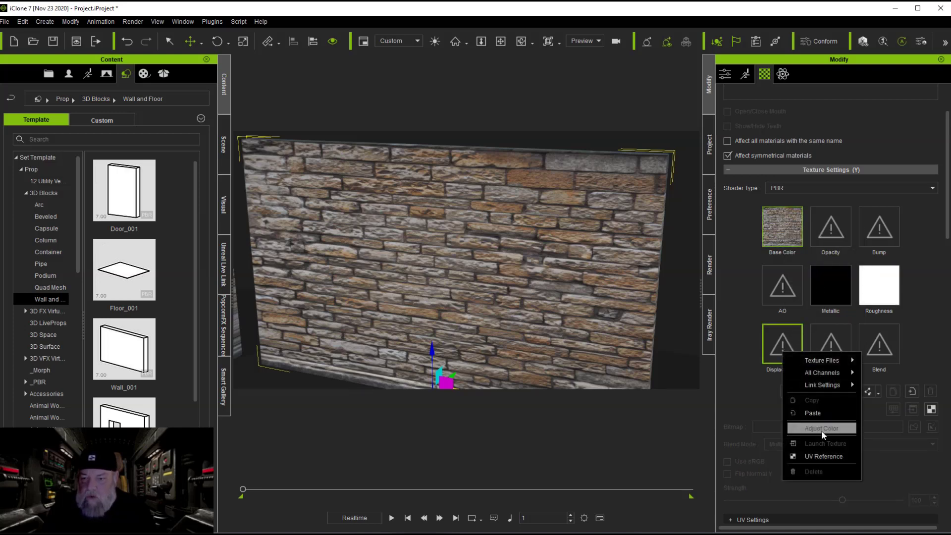
left_click(810, 413)
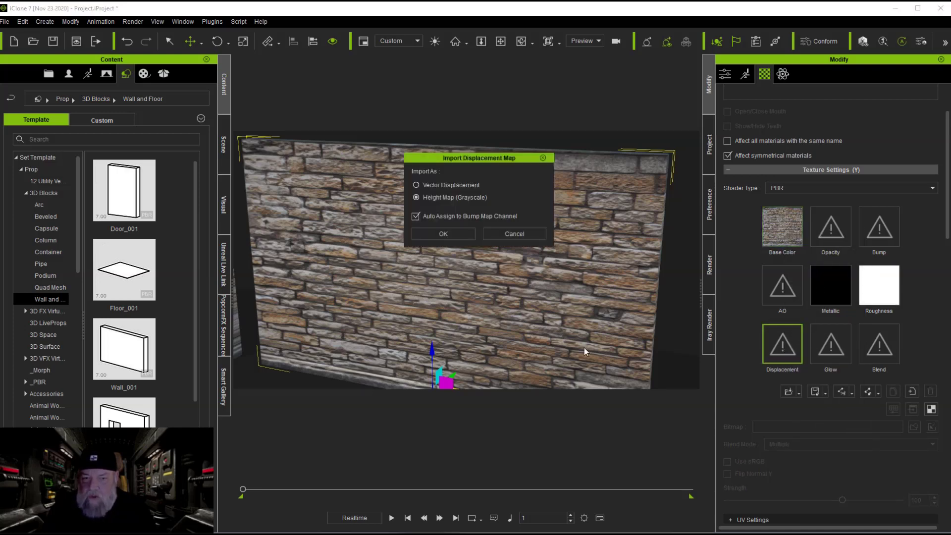
left_click(459, 236)
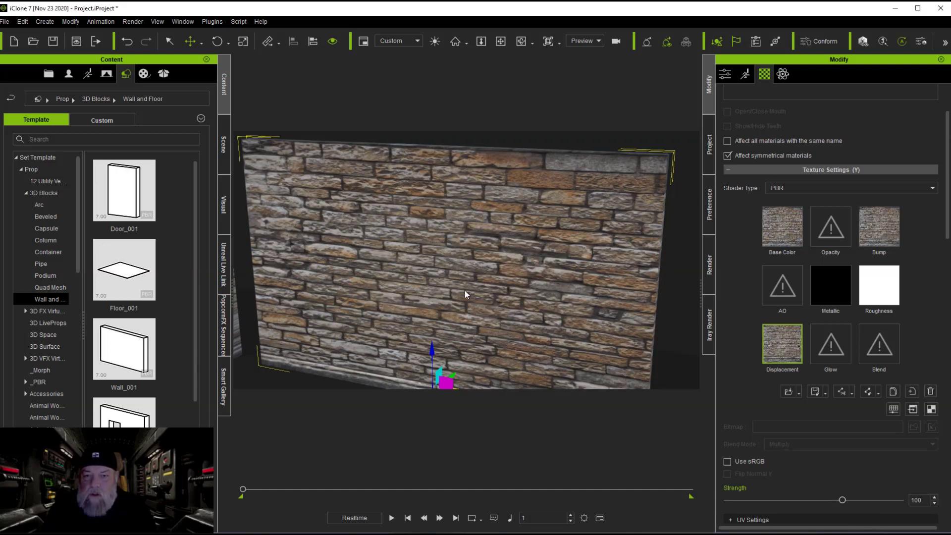
left_click(500, 41)
left_click_drag(467, 241, 515, 265)
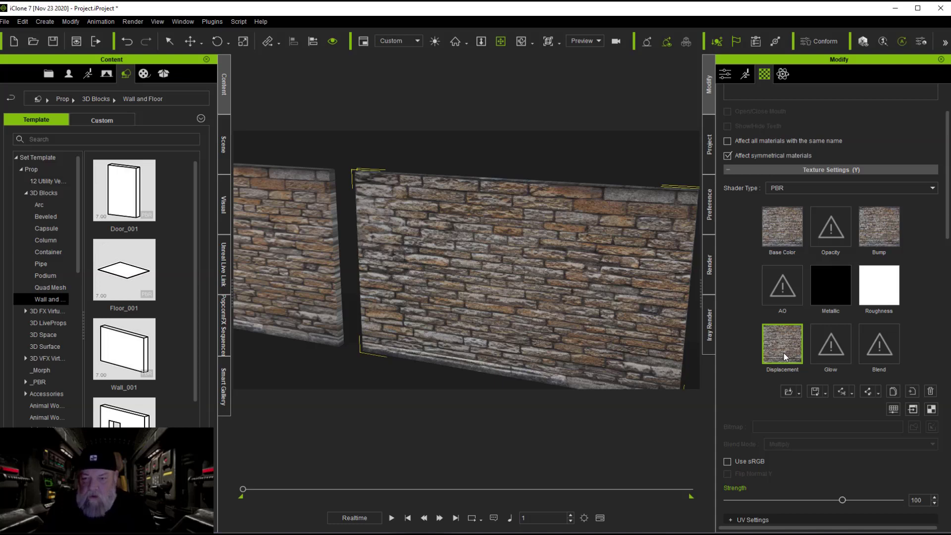
Set Saturation to -100 for both the Displacement and Bump textures in Adjust Color
left_click(893, 409)
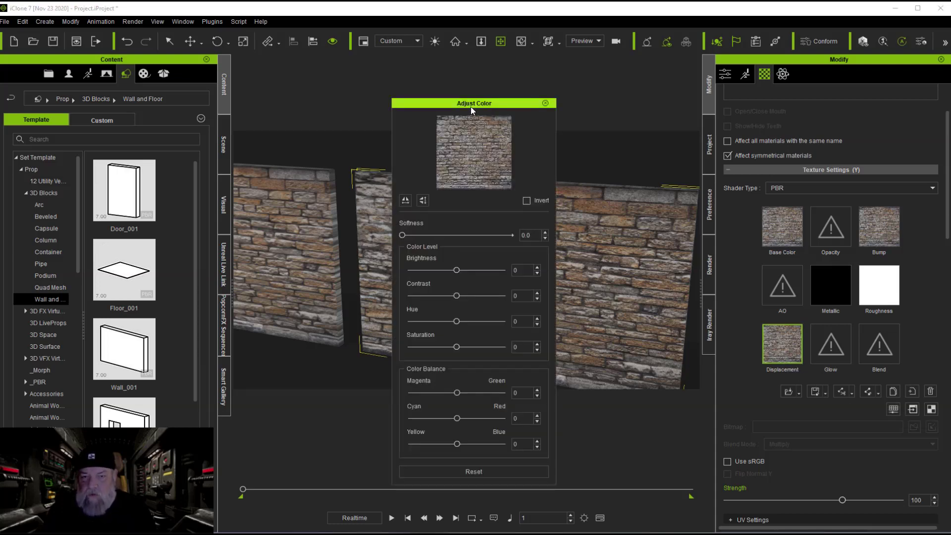
left_click_drag(475, 102, 342, 91)
left_click_drag(312, 329, 278, 331)
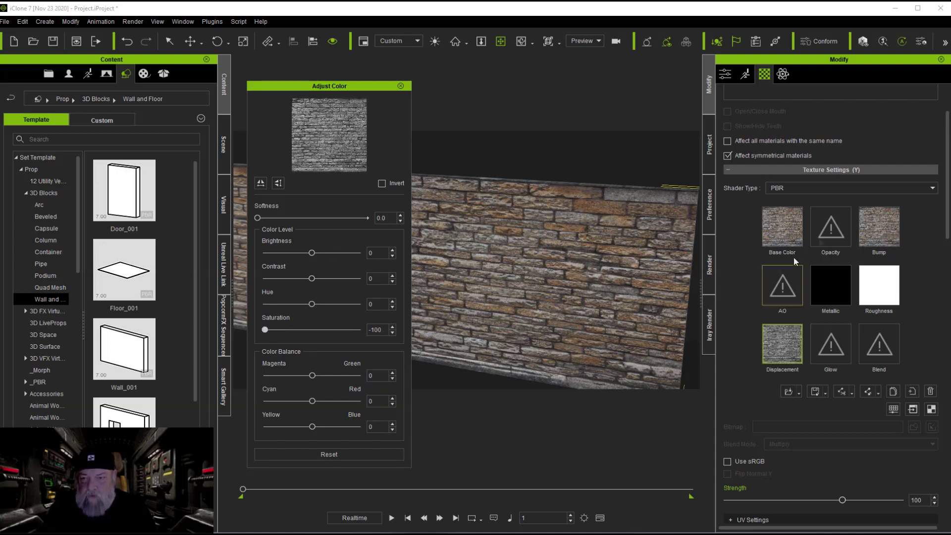
left_click(885, 225)
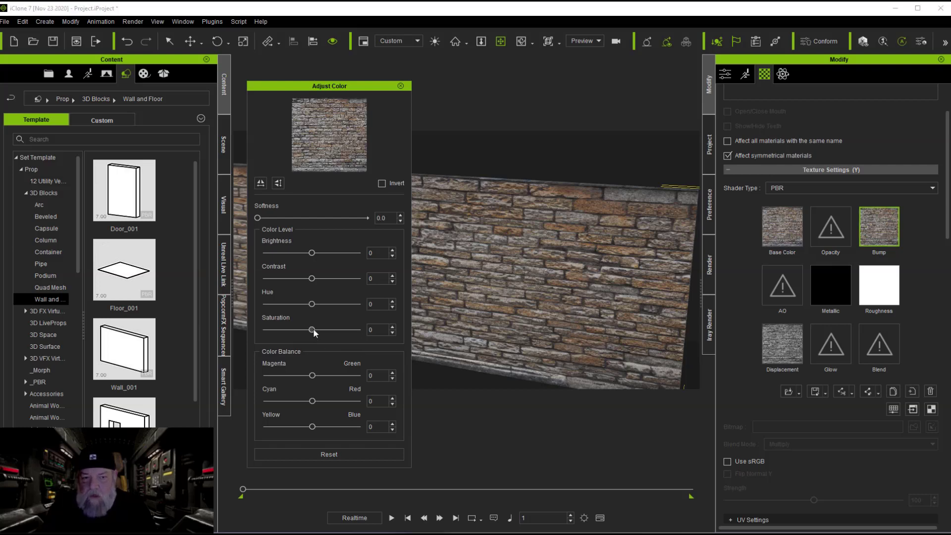
left_click_drag(311, 330, 223, 341)
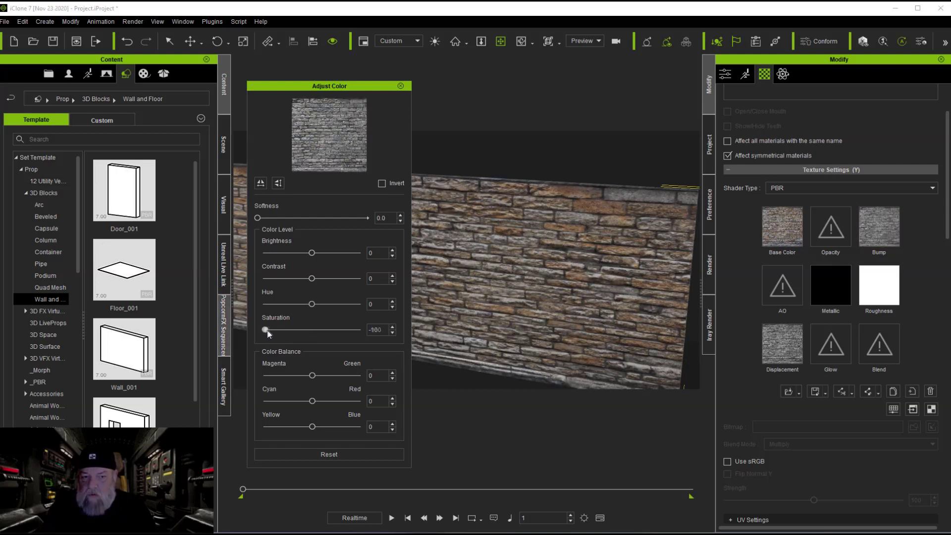
mouse_move(266, 331)
left_mouse_down()
mouse_move(317, 336)
mouse_move(266, 330)
left_mouse_up()
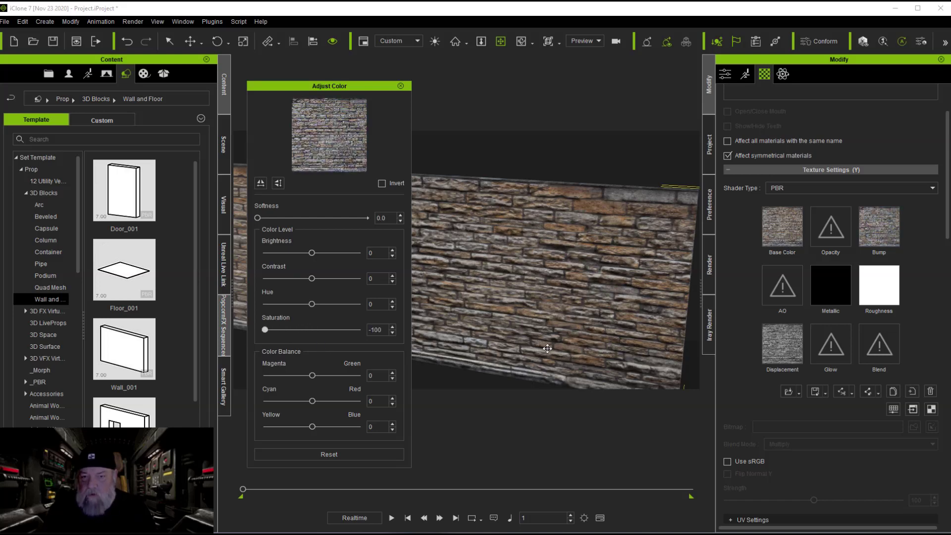
left_click(400, 86)
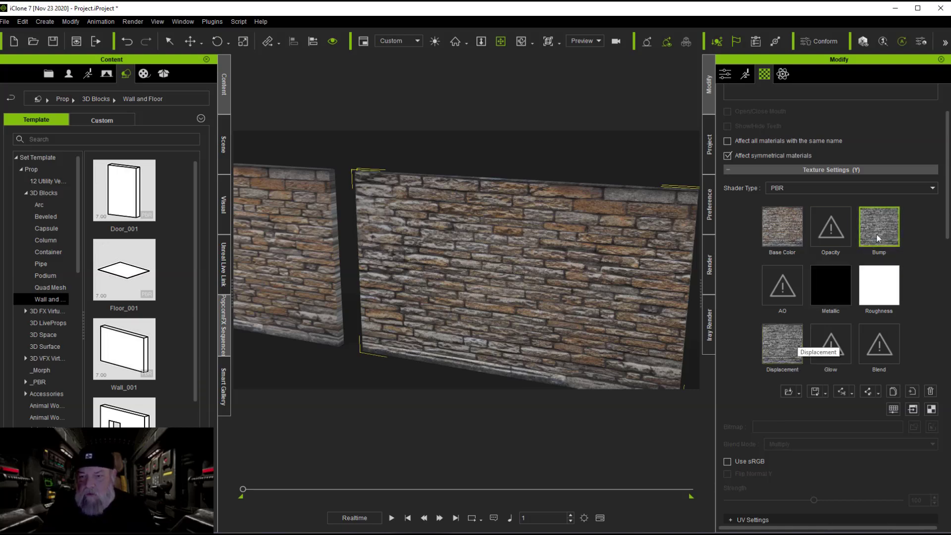
Zoom in and orbit to inspect the new stone relief at the wall's top edge and corner
scroll(508, 326, "up", 3)
scroll(508, 326, "up", 6)
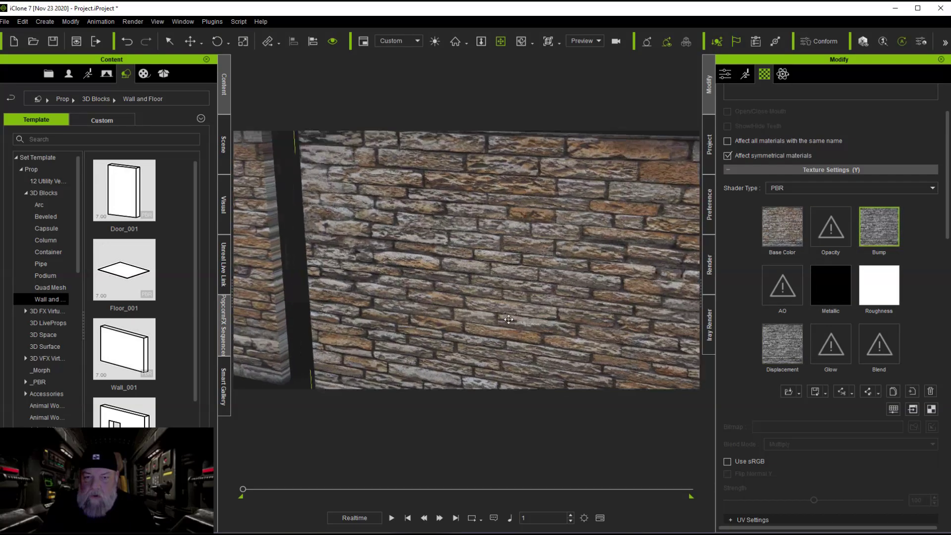
scroll(503, 320, "up", 1)
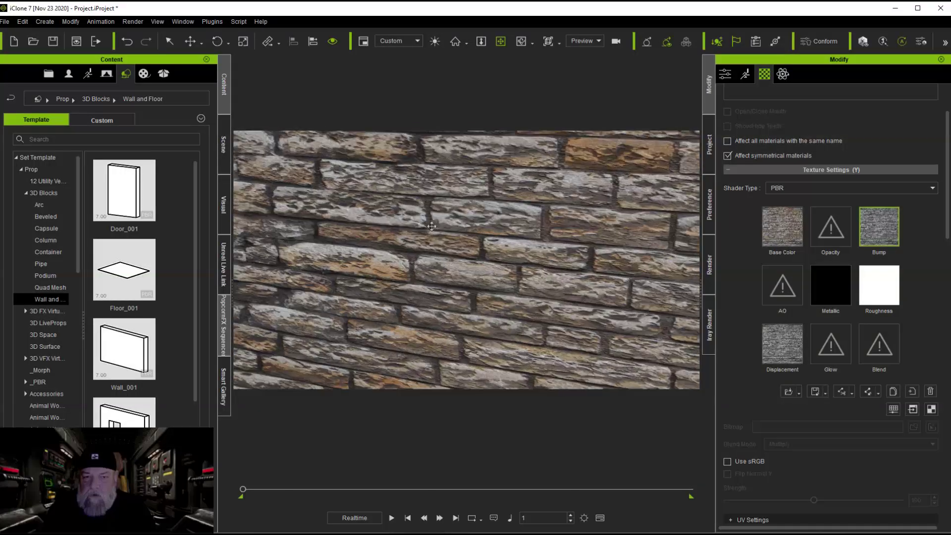
scroll(419, 245, "up", 5)
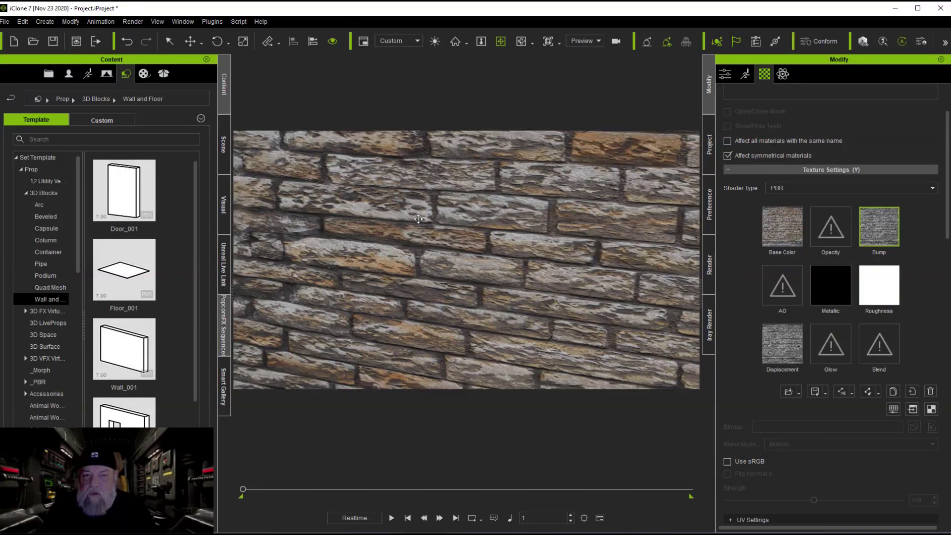
right_click_drag(433, 349, 533, 348)
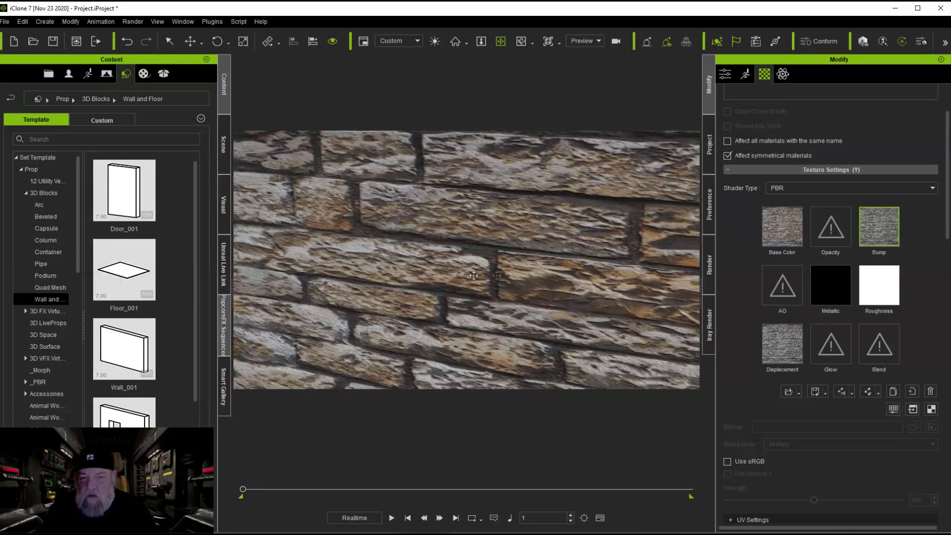
scroll(474, 276, "down", 5)
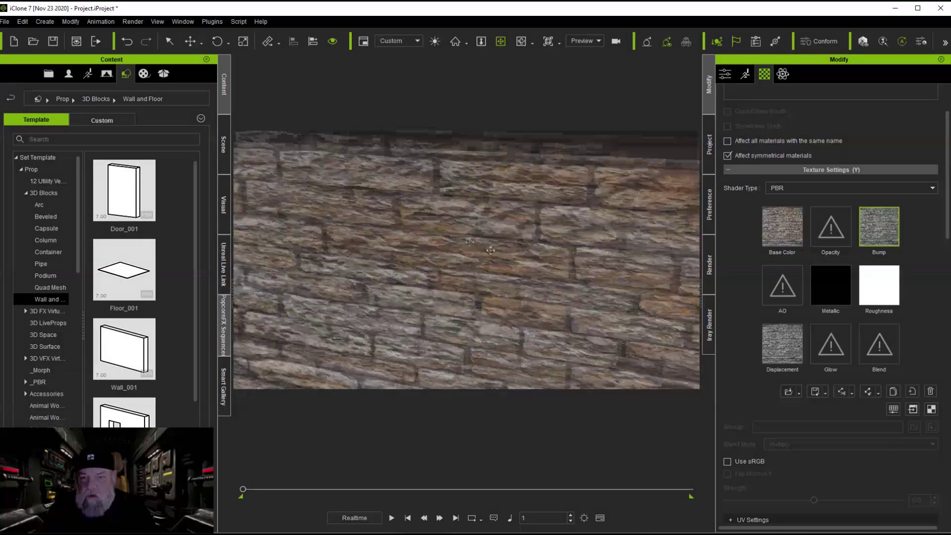
right_click_drag(490, 250, 425, 283)
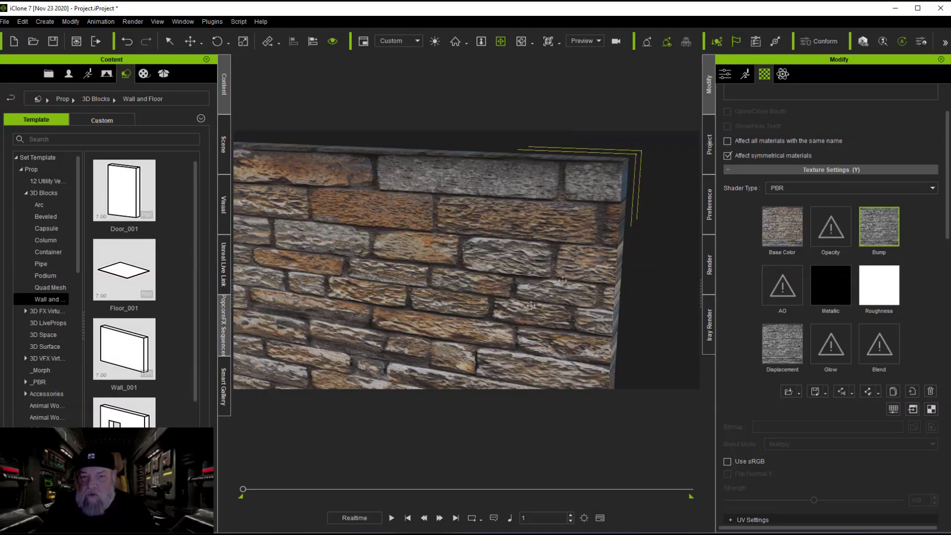
Reframe both walls side by side and scroll the Modify panel down to Tessellation
right_click_drag(301, 296, 382, 304)
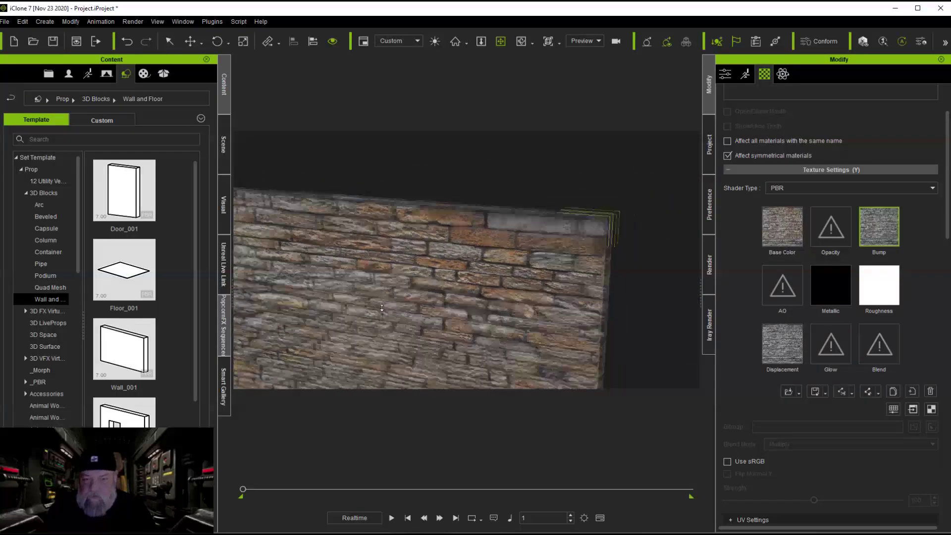
middle_click_drag(382, 305, 464, 327)
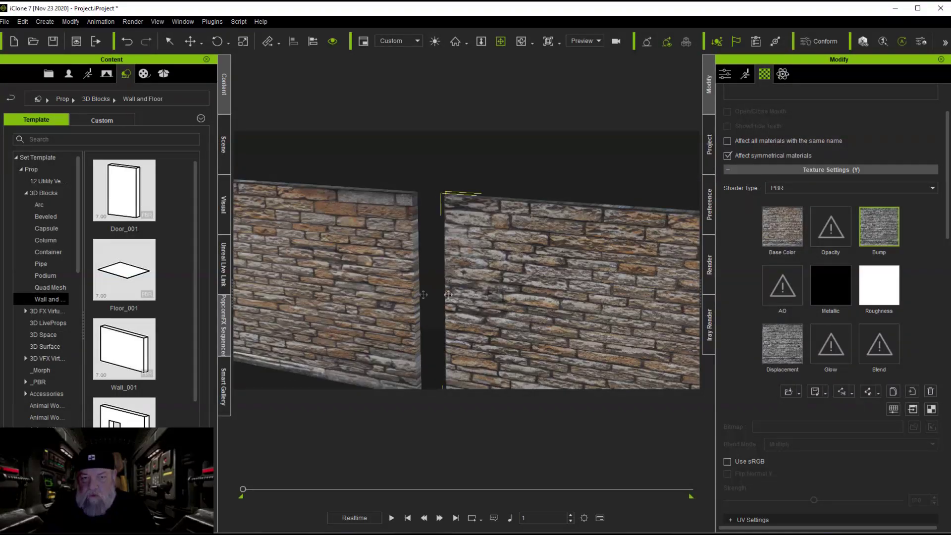
right_click_drag(448, 295, 553, 291)
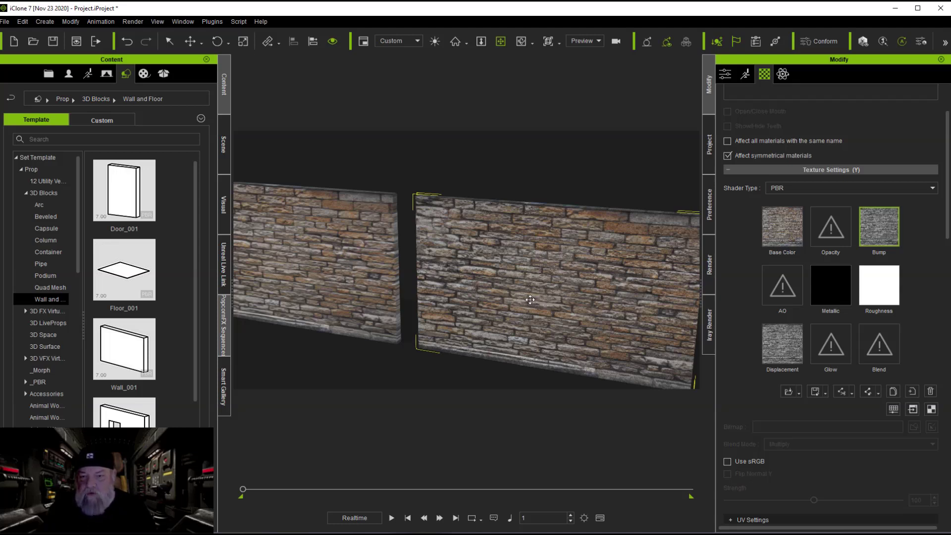
left_click_drag(949, 224, 945, 468)
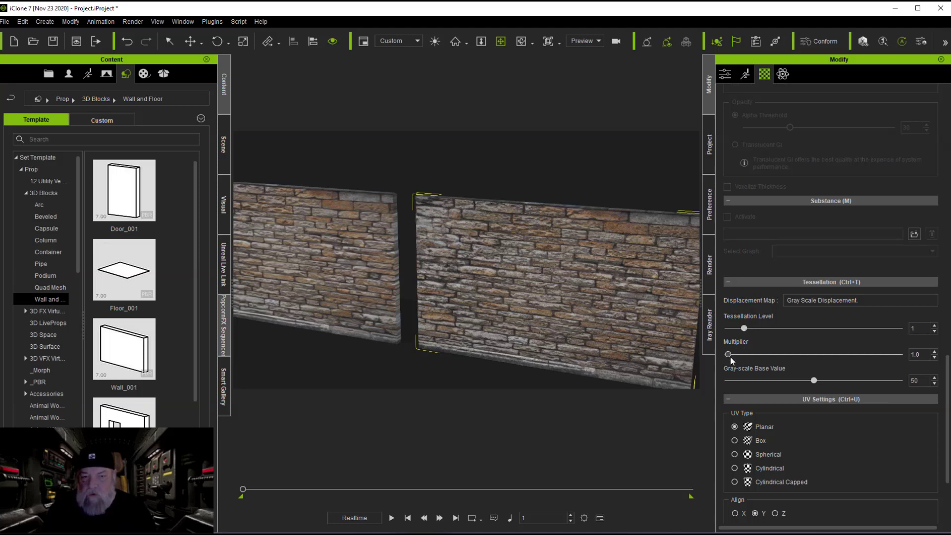
Drop the displacement Multiplier to 0.0 at tessellation level 2 and zoom in to compare
left_click_drag(727, 354, 745, 331)
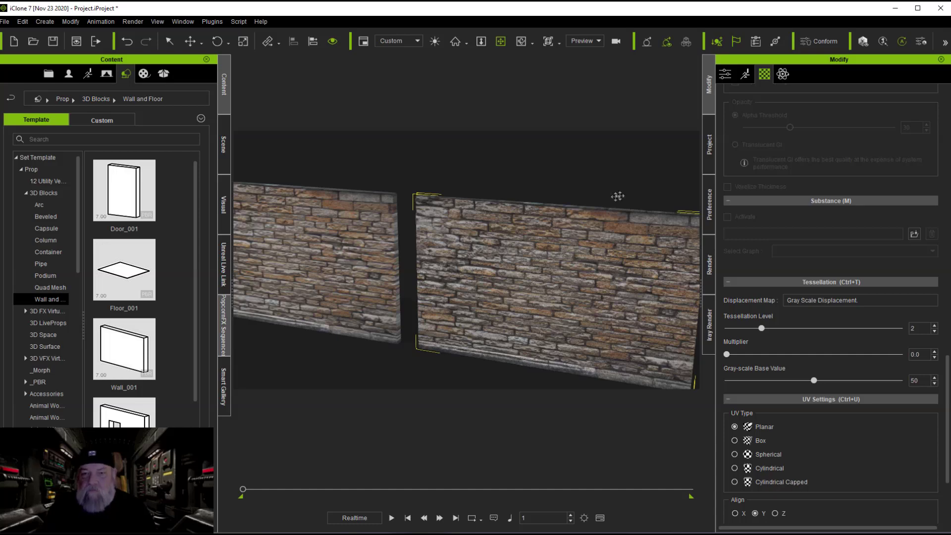
scroll(581, 284, "up", 3)
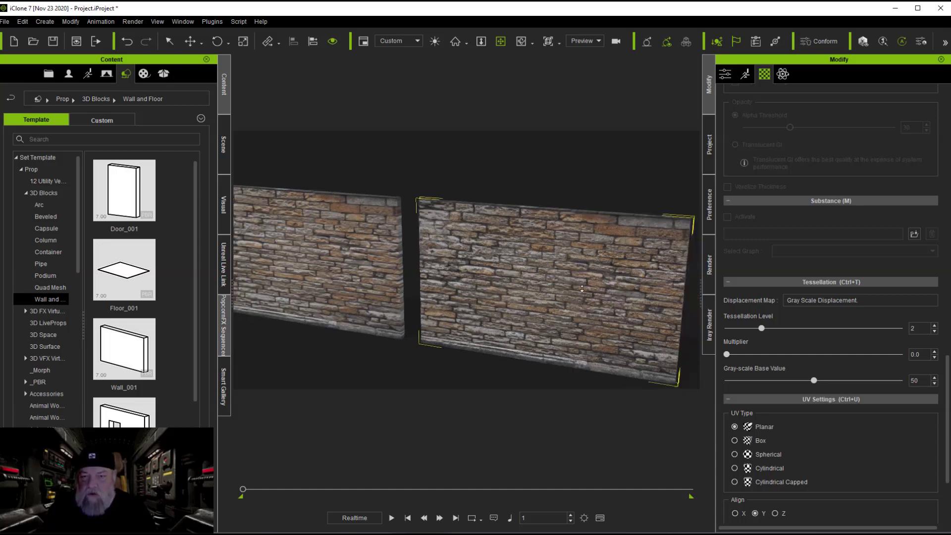
scroll(581, 301, "up", 1)
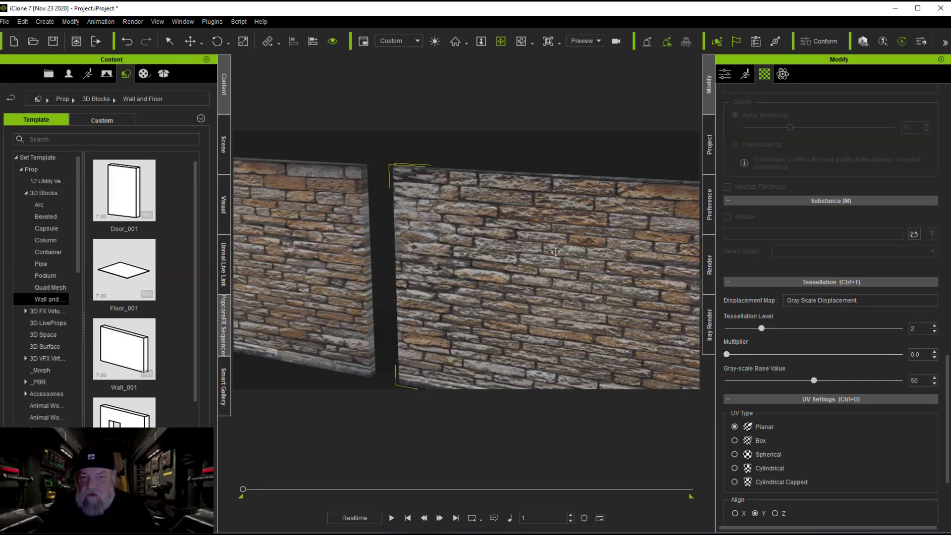